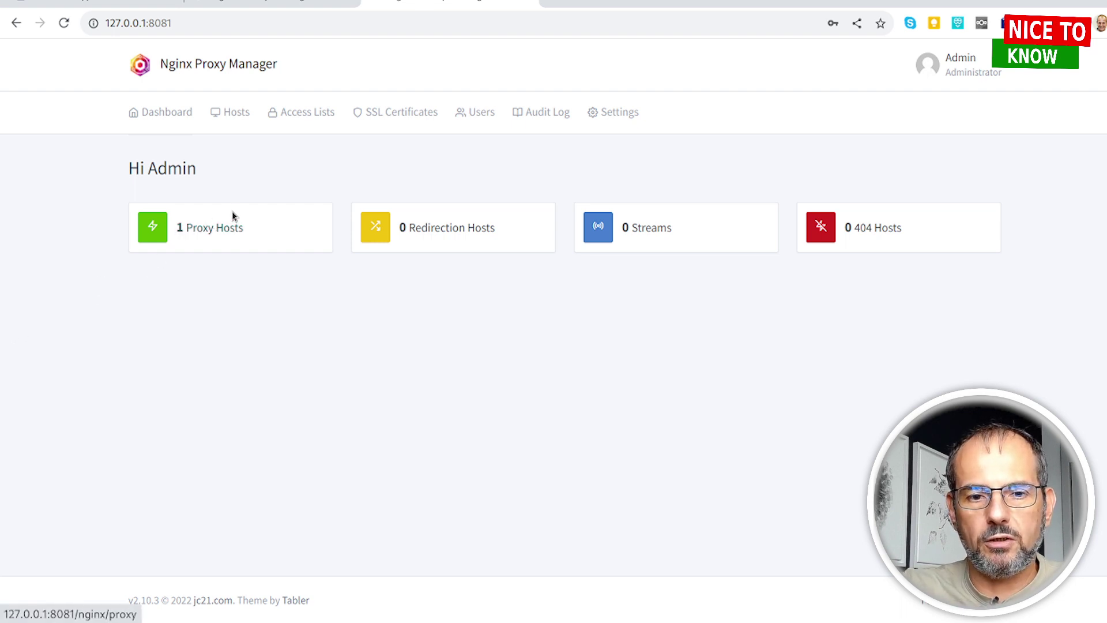
Step: Open the proxy hosts list and start a new proxy host with the domain name zbx1.quadrata.it
{"action": "left_click", "coordinate": [238, 232]}
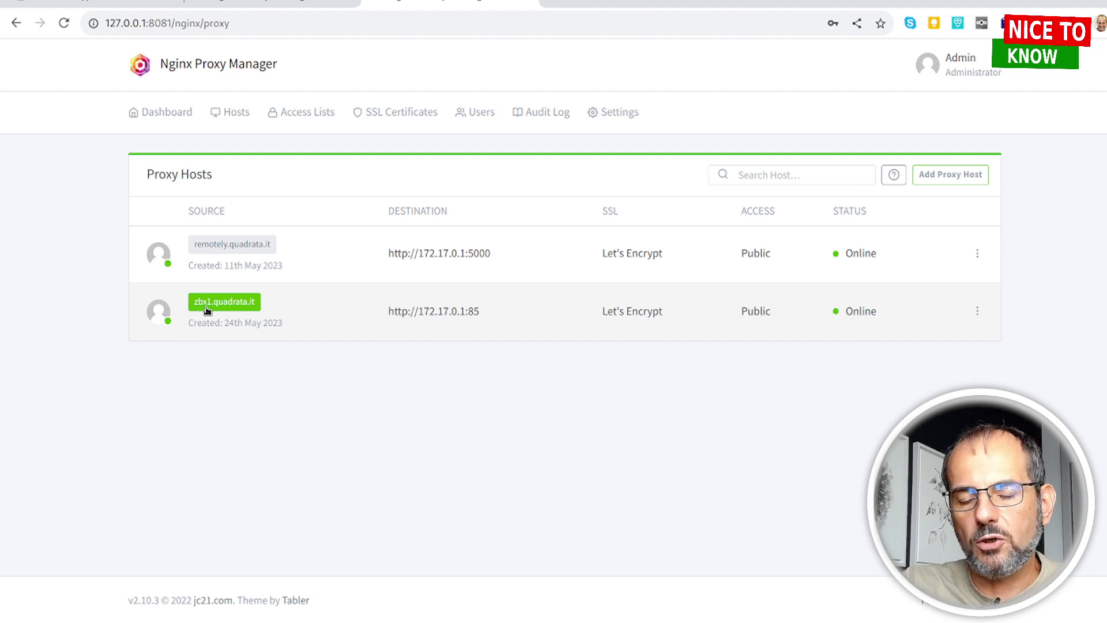
{"action": "left_click", "coordinate": [957, 183]}
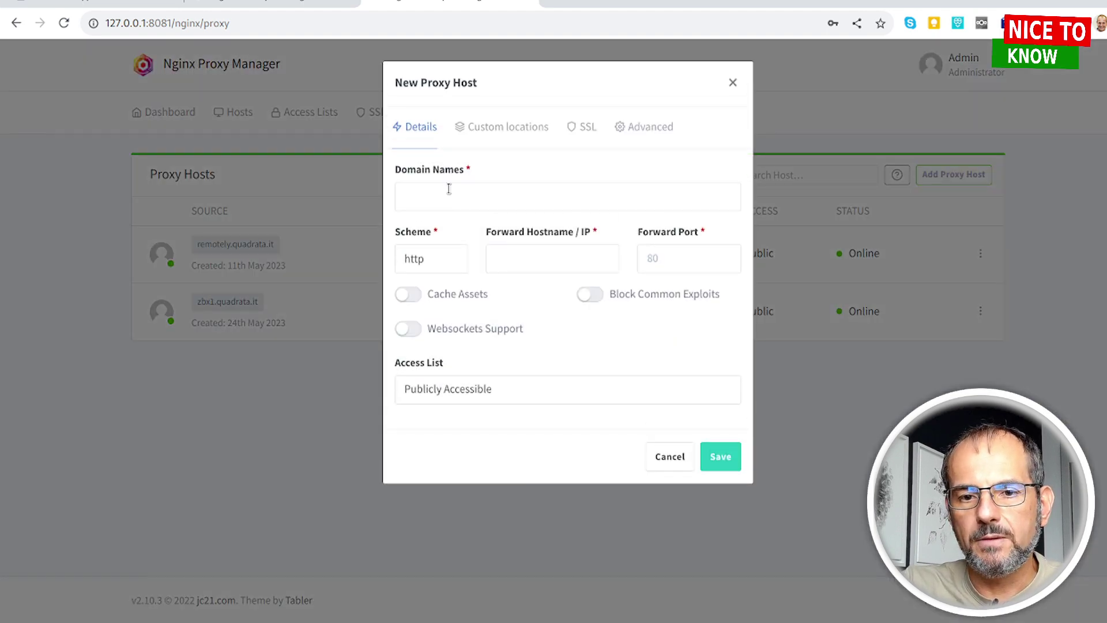
{"action": "left_click", "coordinate": [455, 191]}
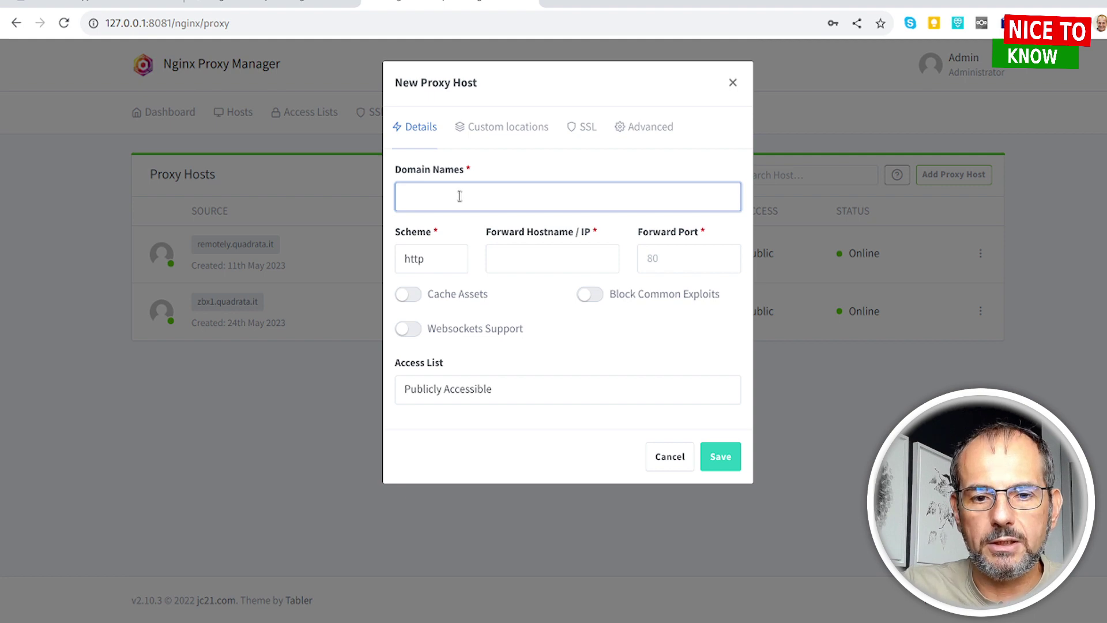
{"action": "type", "text": "z"}
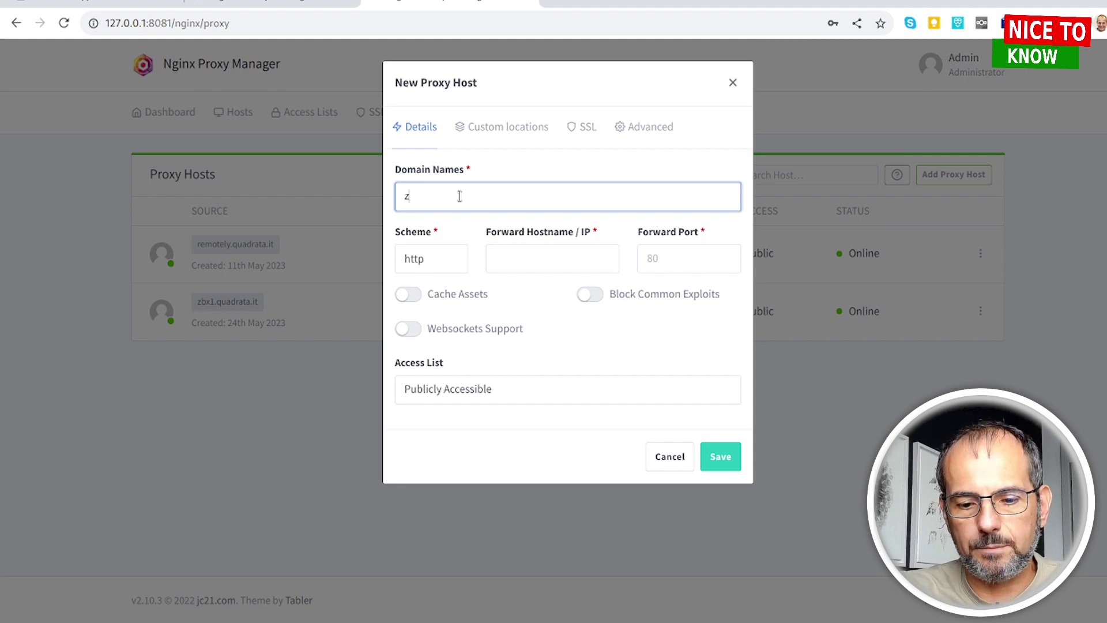
{"action": "type", "text": "bx1"}
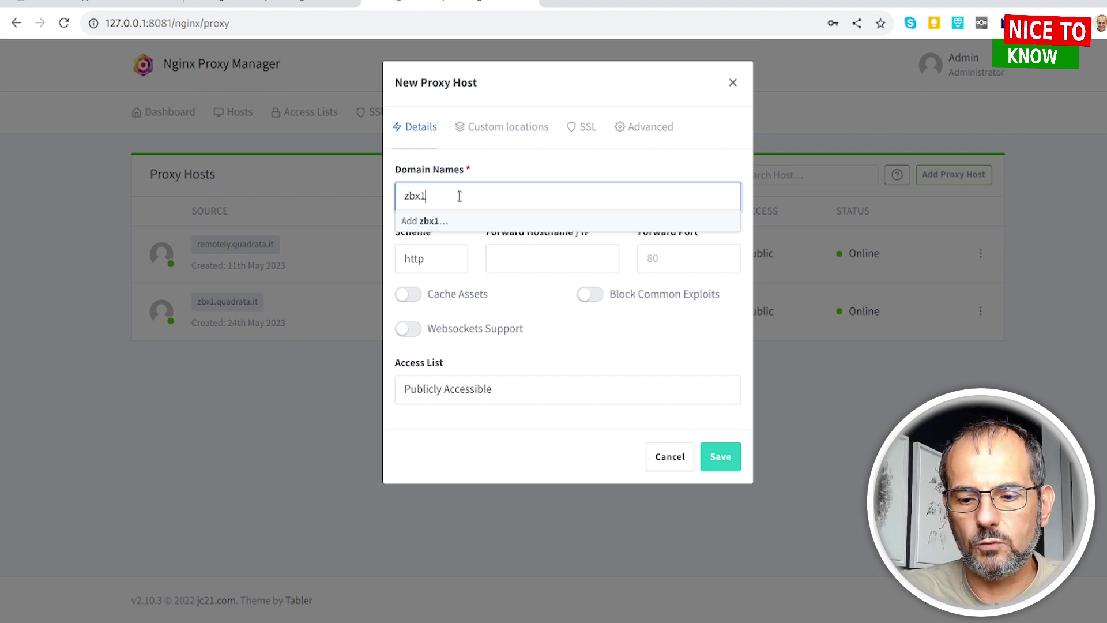
{"action": "type", "text": ".quadrata."}
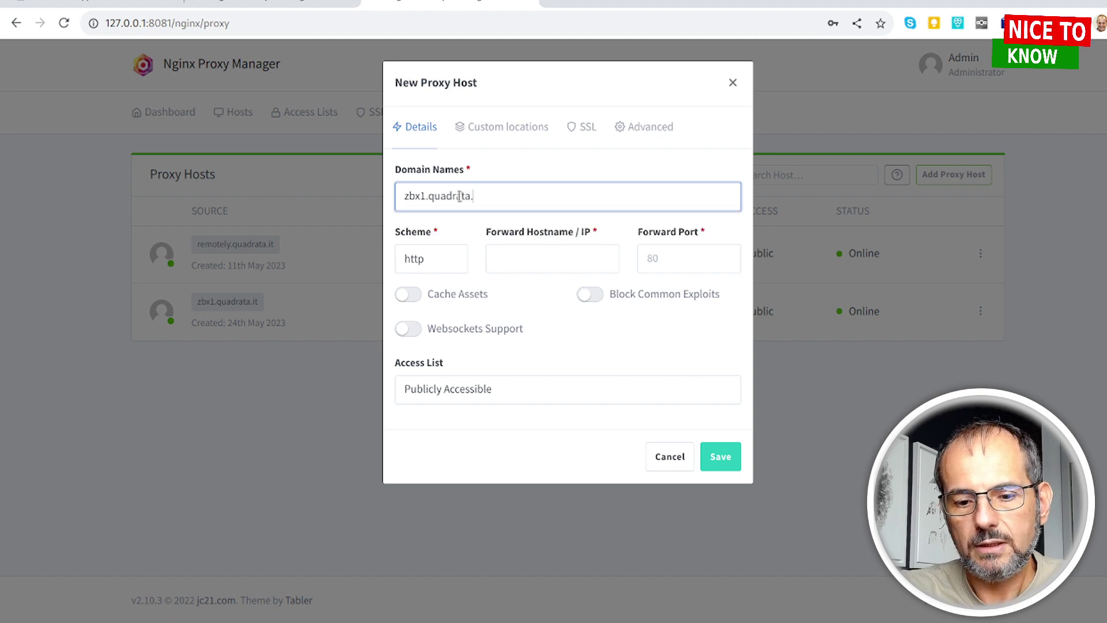
{"action": "type", "text": "it"}
{"action": "left_click", "coordinate": [470, 222]}
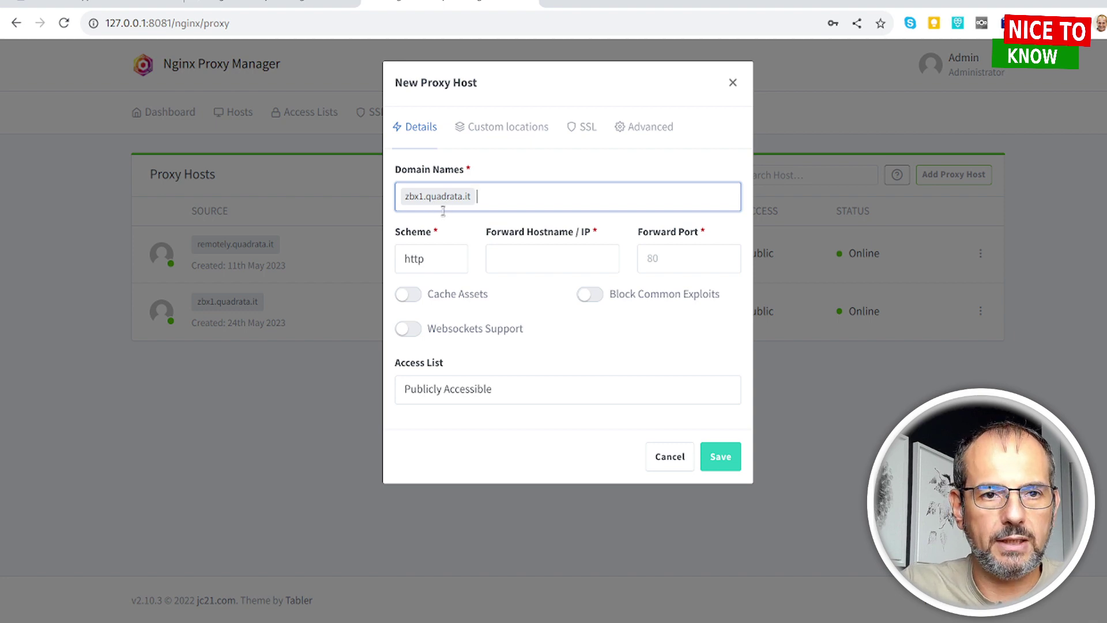
Step: Set the new proxy host's forward hostname to 192.168.0.56 and its forward port to 80
{"action": "left_click", "coordinate": [505, 256]}
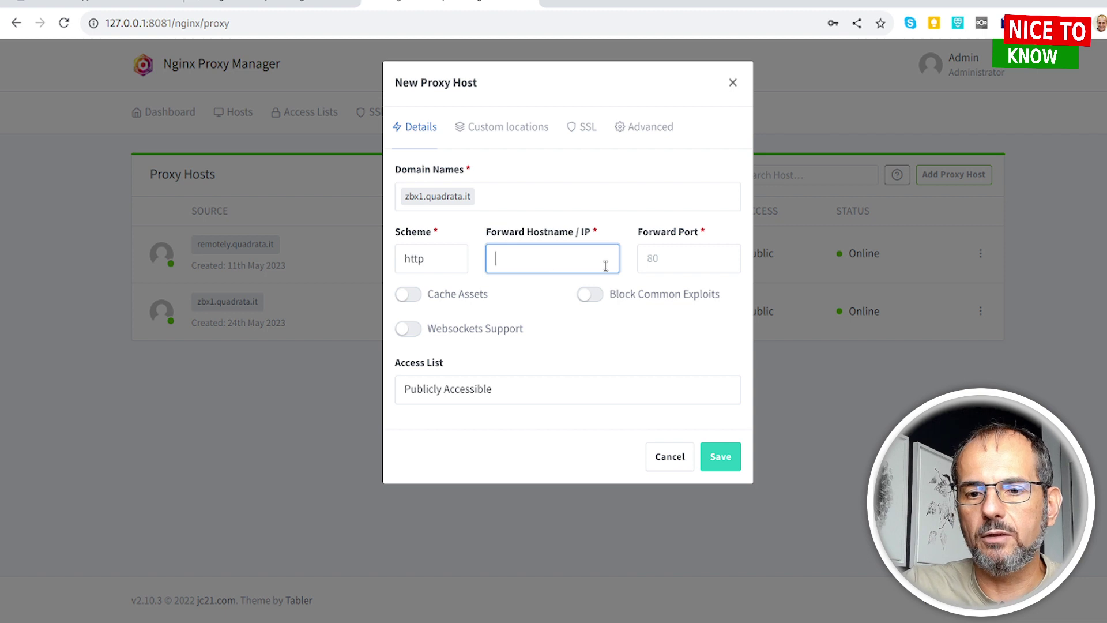
{"action": "left_click", "coordinate": [669, 264]}
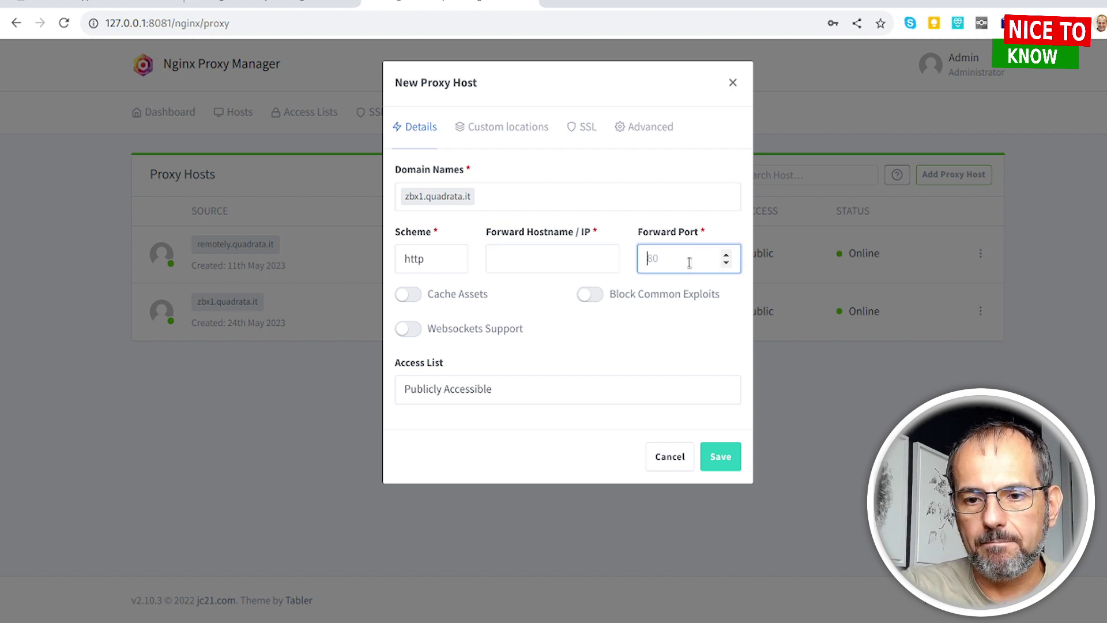
{"action": "type", "text": "80"}
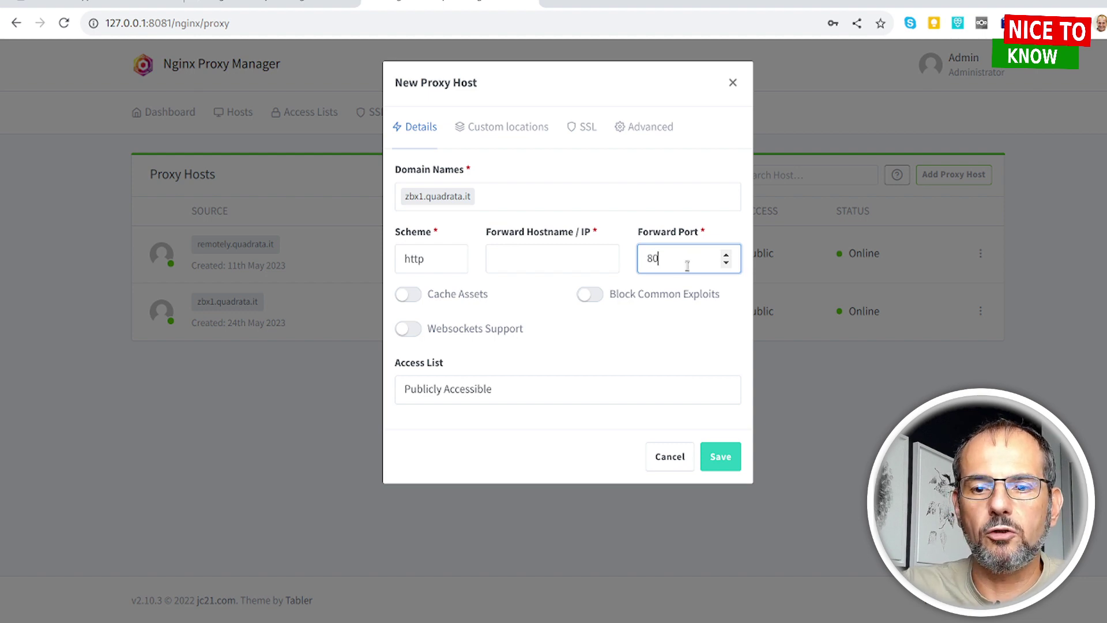
{"action": "double_click", "coordinate": [674, 254]}
{"action": "left_click", "coordinate": [540, 263]}
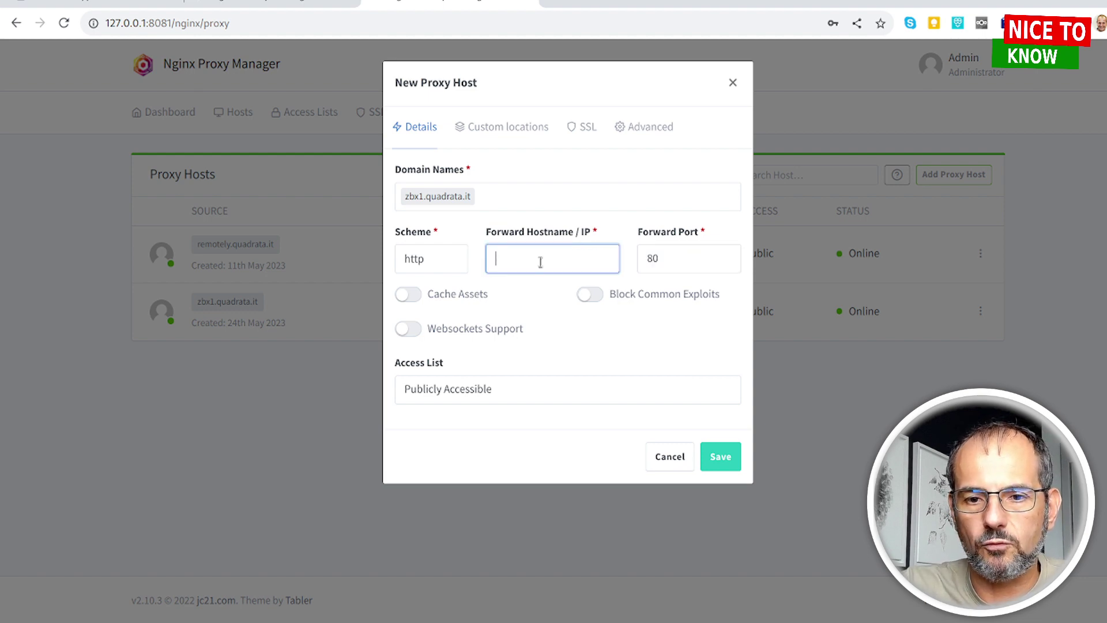
{"action": "type", "text": "192.1"}
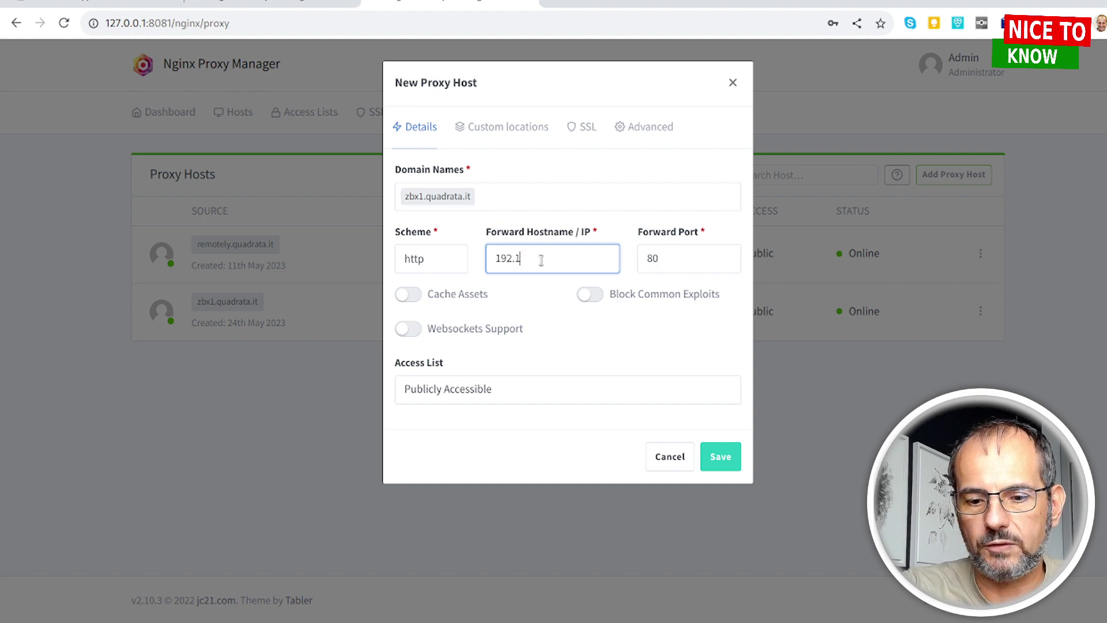
{"action": "type", "text": "68.0.56"}
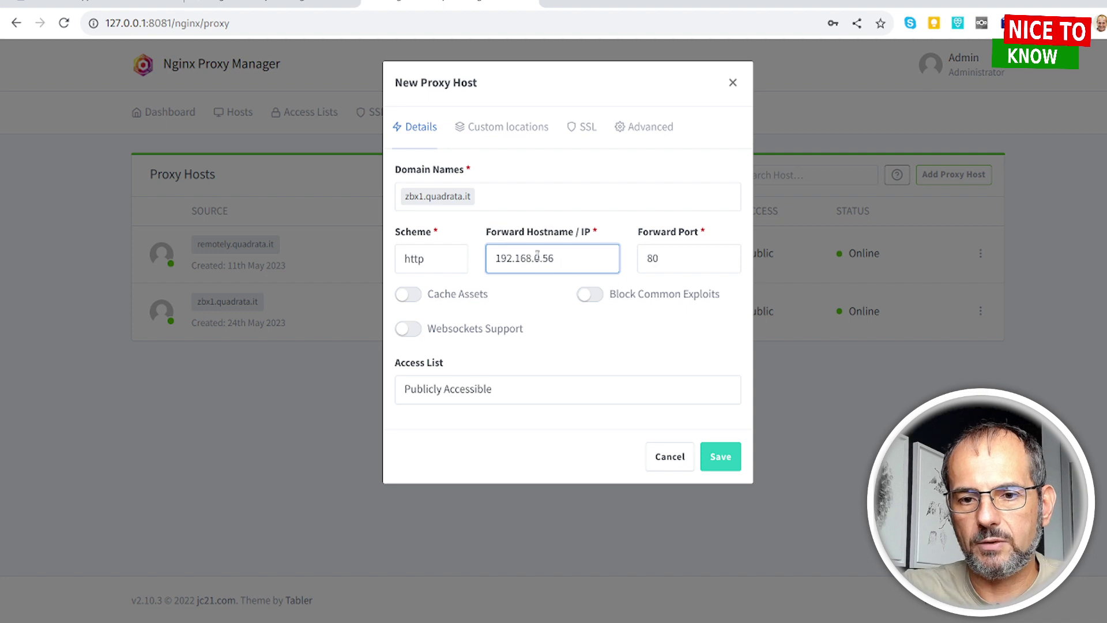
{"action": "left_click_drag", "start_coordinate": [489, 264], "coordinate": [583, 258]}
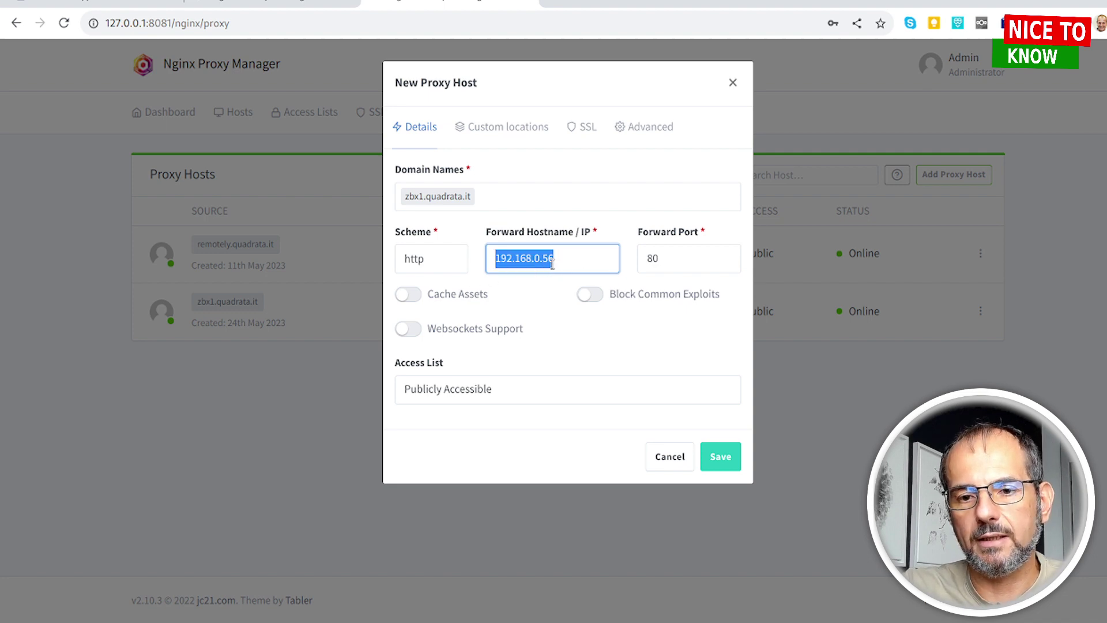
{"action": "left_click", "coordinate": [655, 258]}
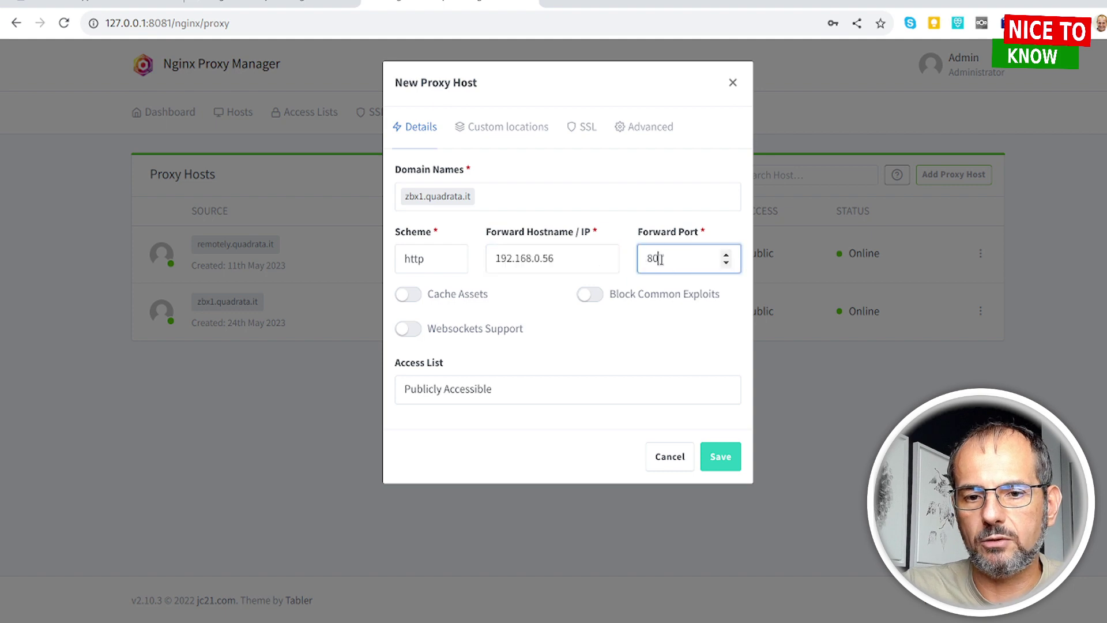
Step: Review the scheme, forward port and access list settings of the new proxy host
{"action": "left_click", "coordinate": [430, 259]}
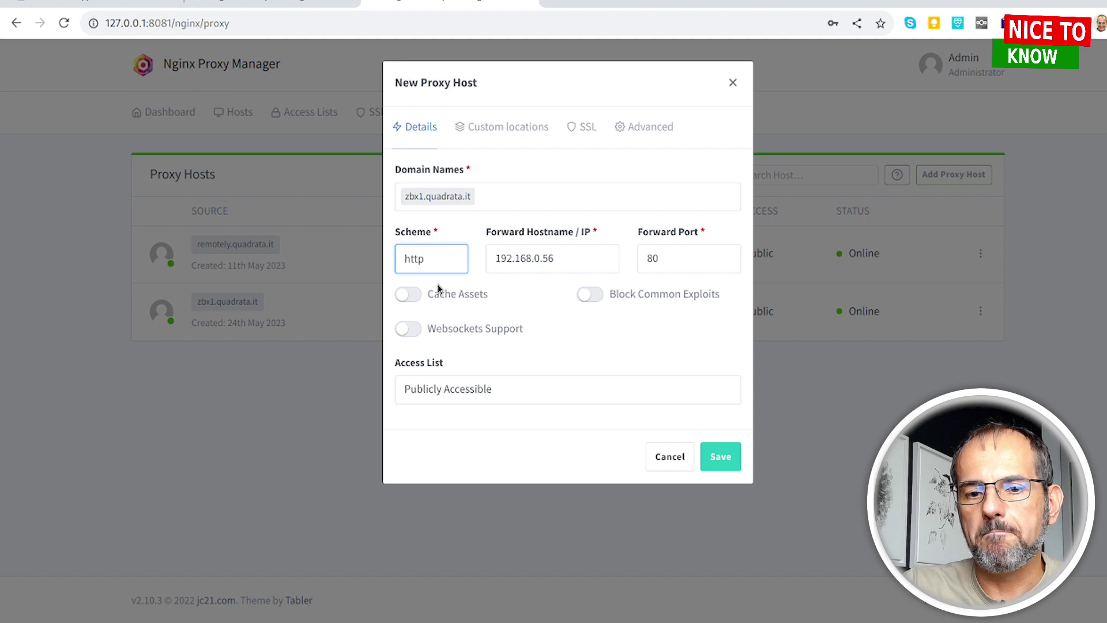
{"action": "left_click", "coordinate": [666, 263]}
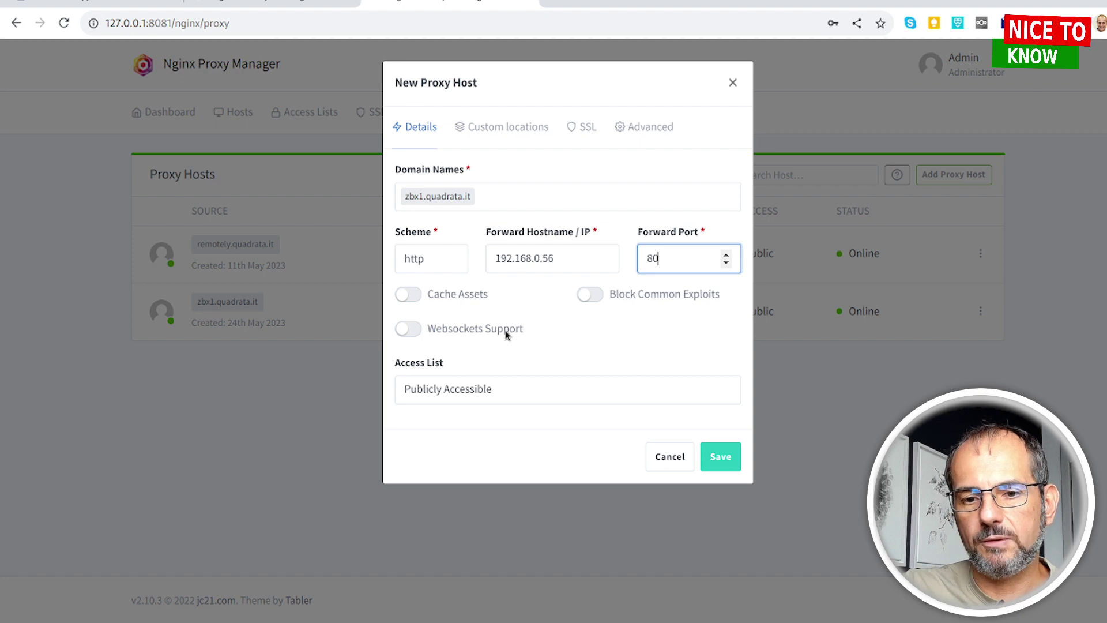
{"action": "left_click", "coordinate": [471, 392]}
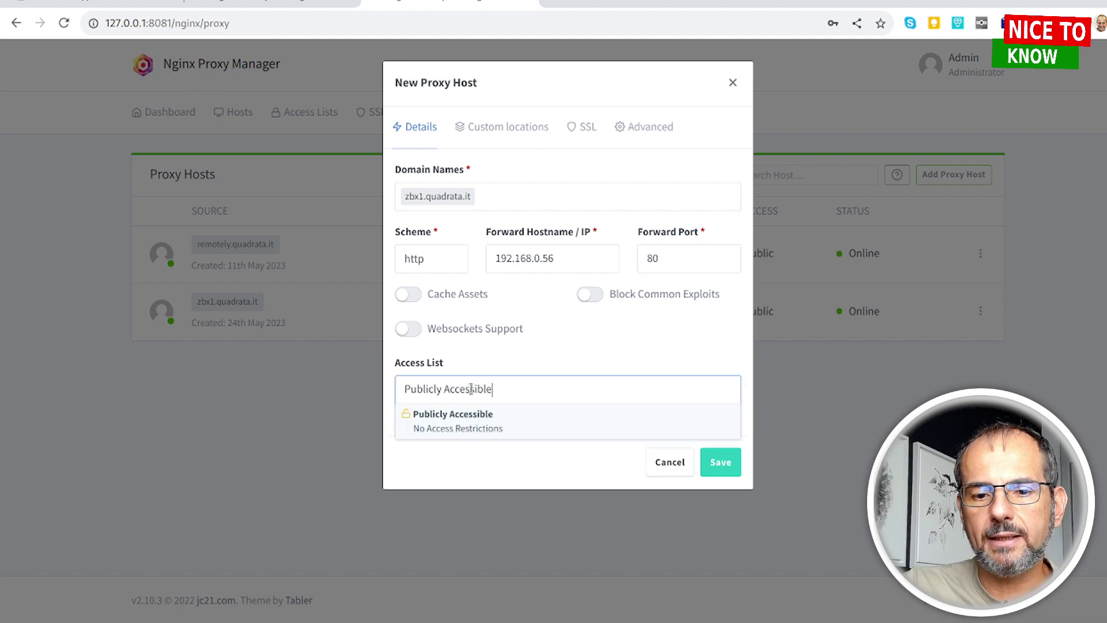
{"action": "left_click", "coordinate": [499, 352]}
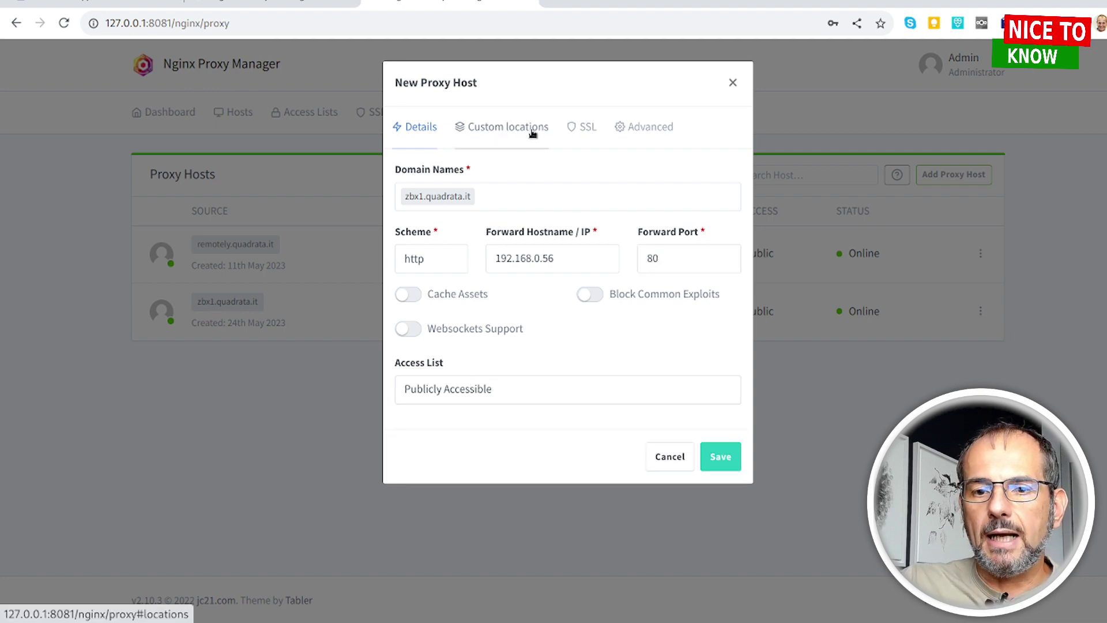
Step: Request a new SSL certificate with Force SSL and HTTP/2 Support, agree to the Let's Encrypt terms, then discard the new proxy host
{"action": "left_click", "coordinate": [578, 133]}
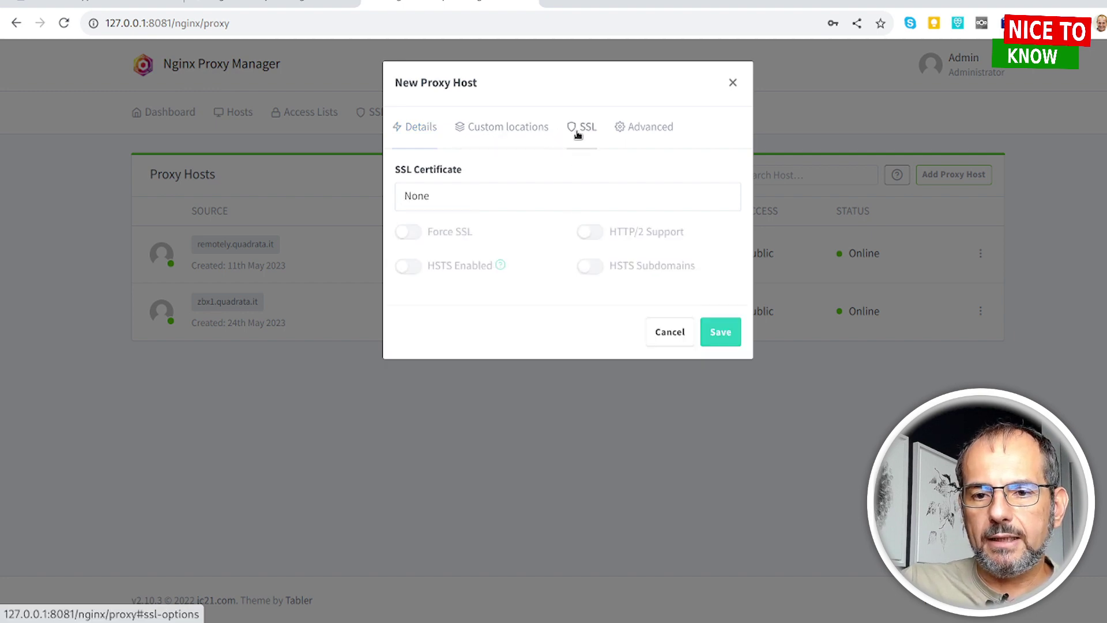
{"action": "left_click", "coordinate": [452, 200]}
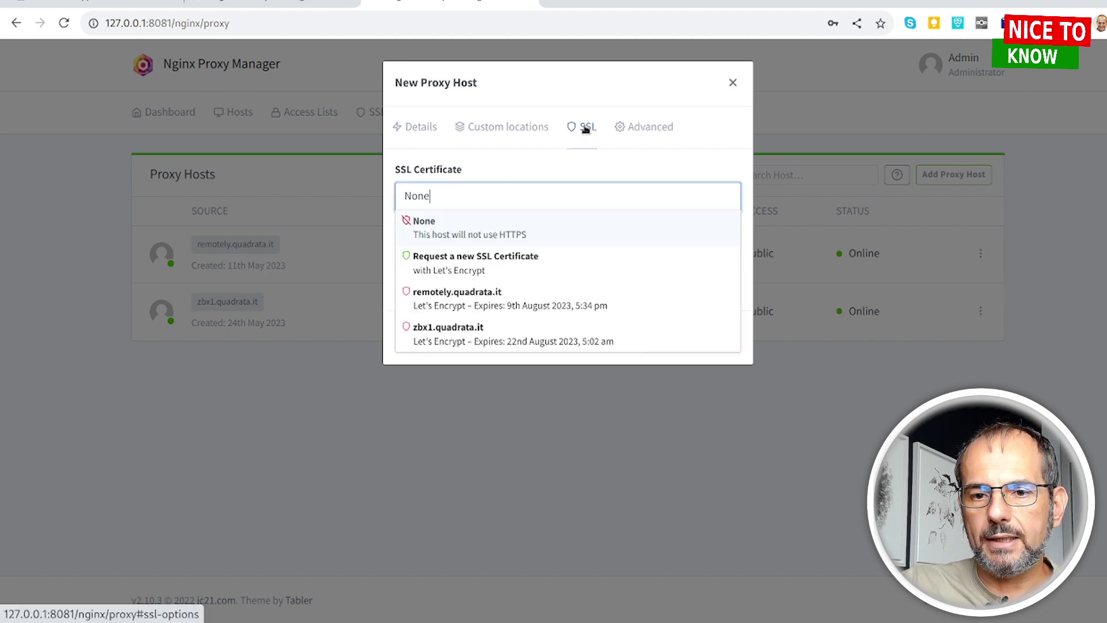
{"action": "left_click", "coordinate": [453, 271]}
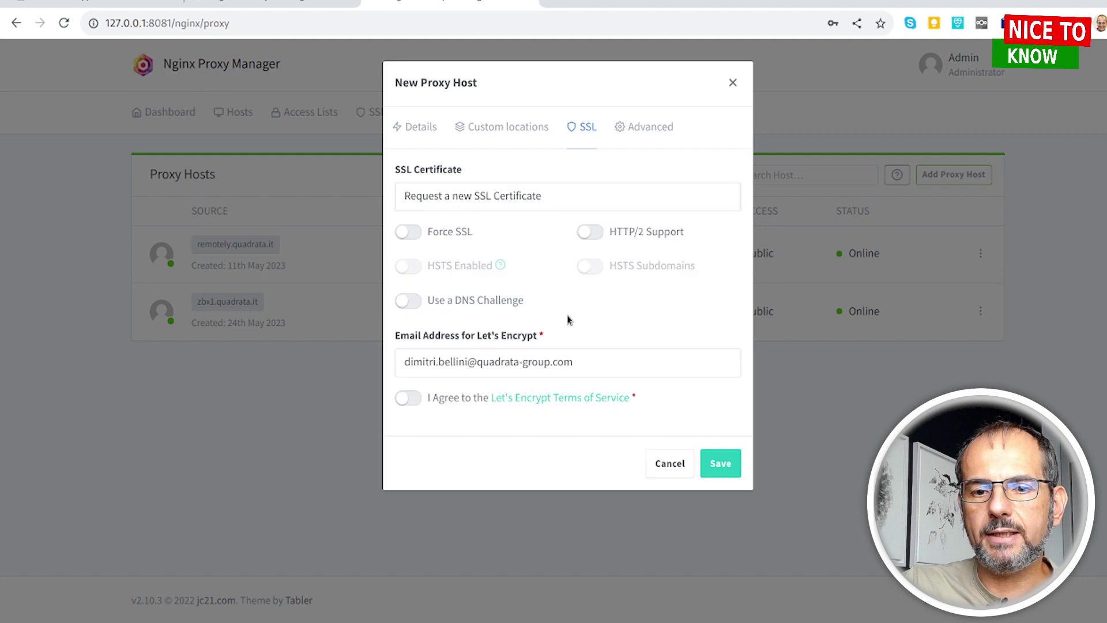
{"action": "left_click", "coordinate": [407, 234]}
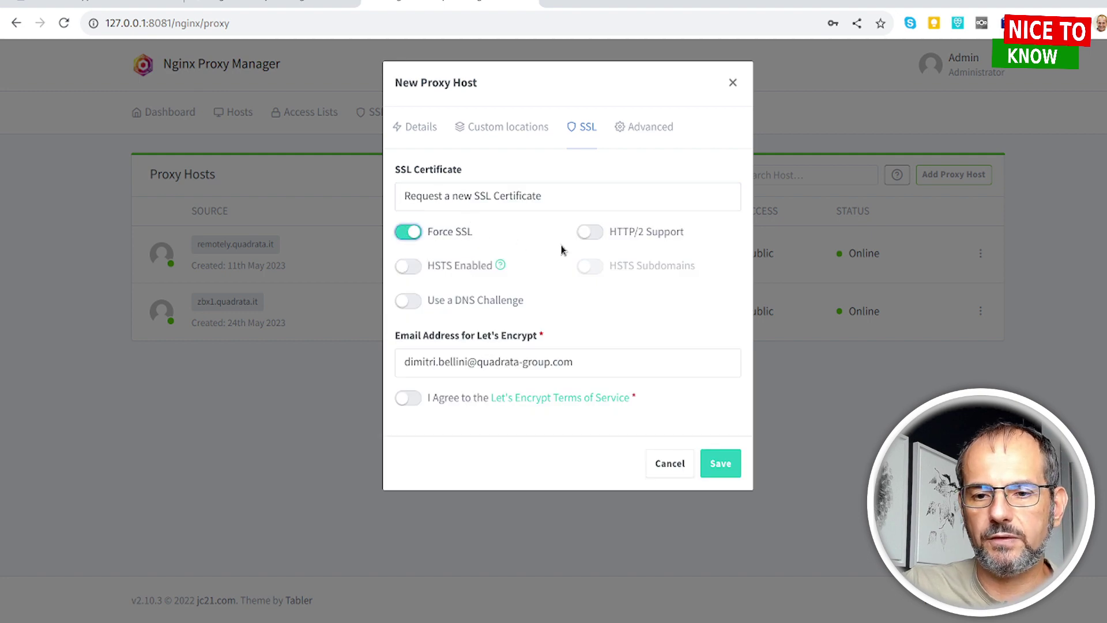
{"action": "left_click", "coordinate": [589, 232]}
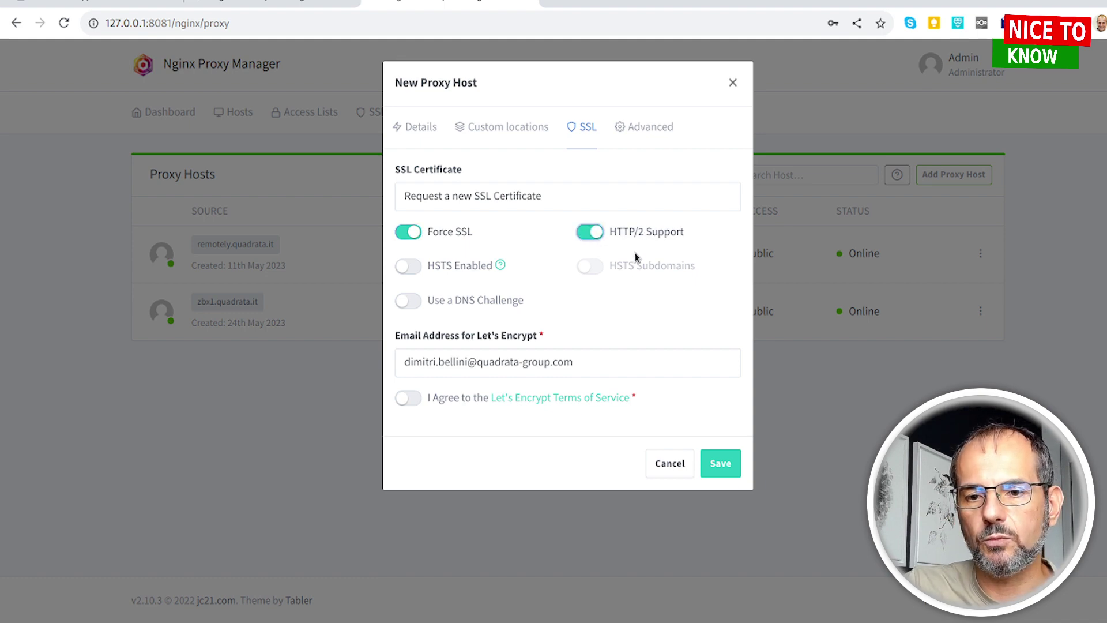
{"action": "left_click", "coordinate": [410, 399]}
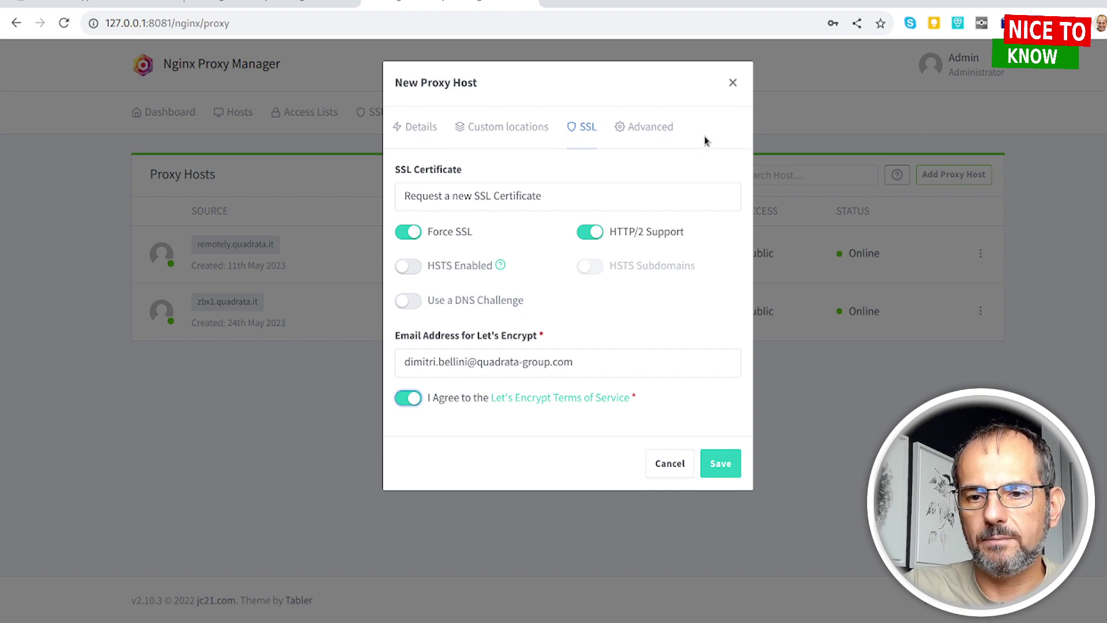
{"action": "left_click", "coordinate": [733, 84]}
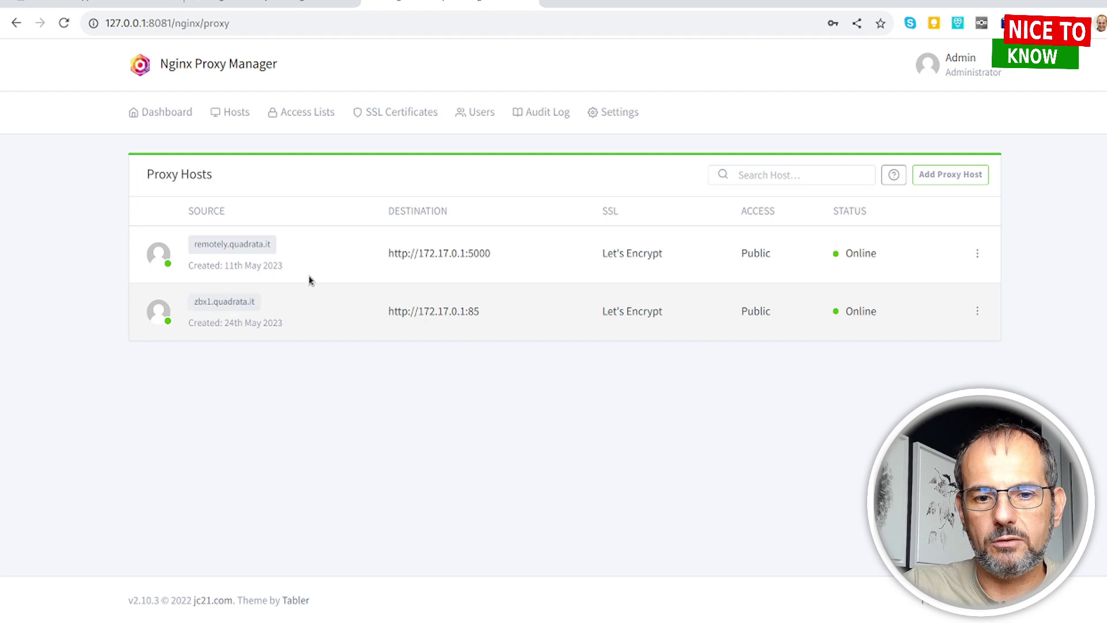
Step: Open the zbx1.quadrata.it site in a new browser tab to check that the proxy host works
{"action": "left_click", "coordinate": [554, 7]}
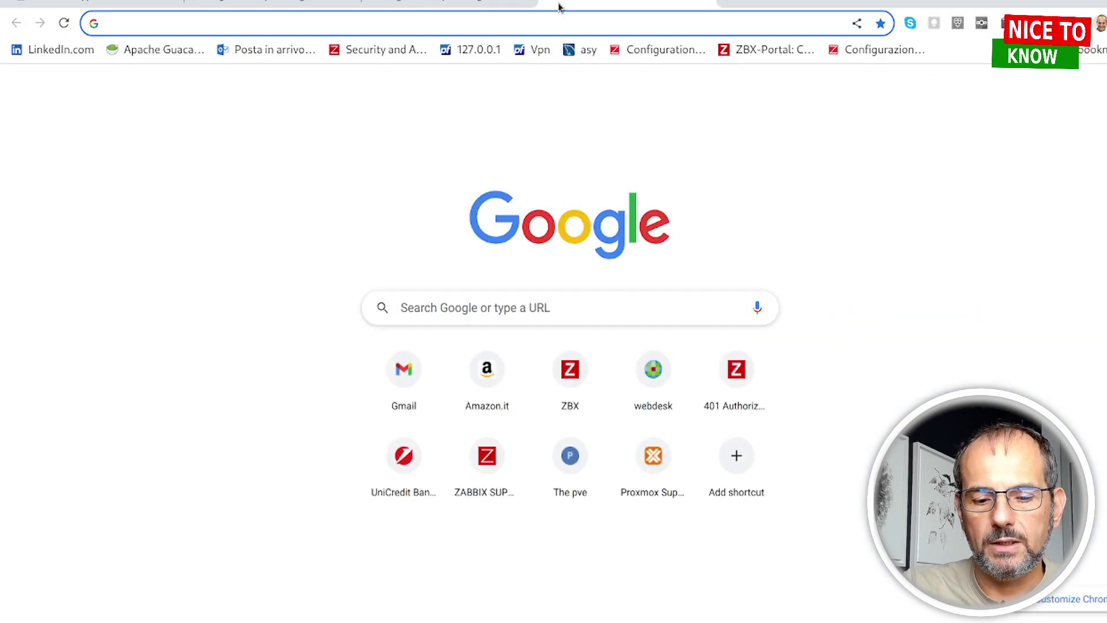
{"action": "type", "text": "zbx"}
{"action": "key", "text": "Return"}
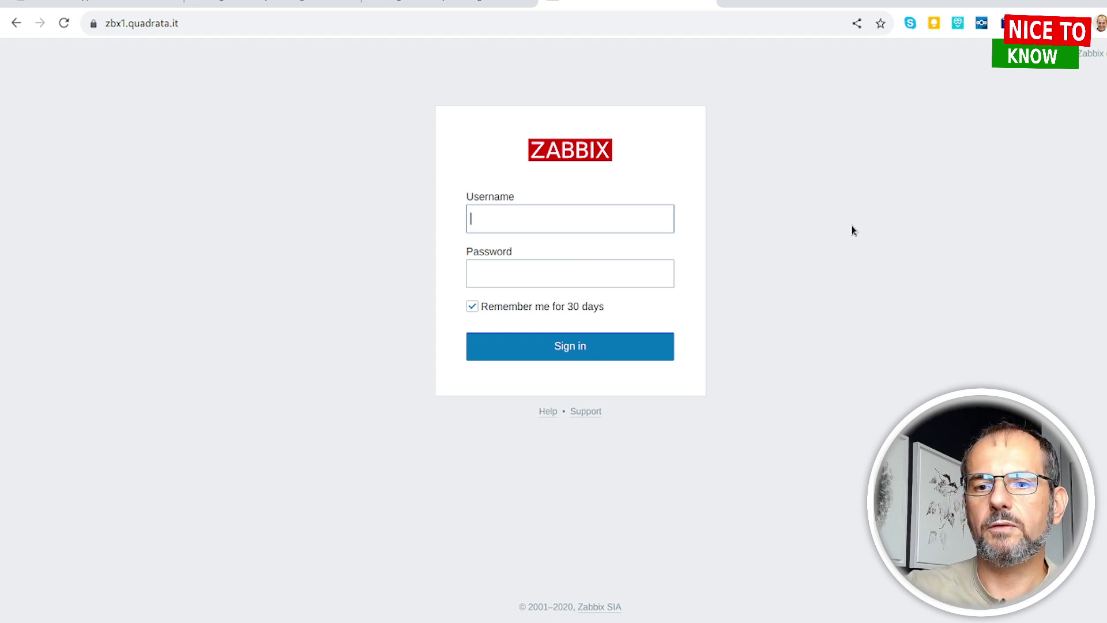
Step: Return to Nginx Proxy Manager and examine the audit log's proxy host and certificate events
{"action": "left_click", "coordinate": [431, 6]}
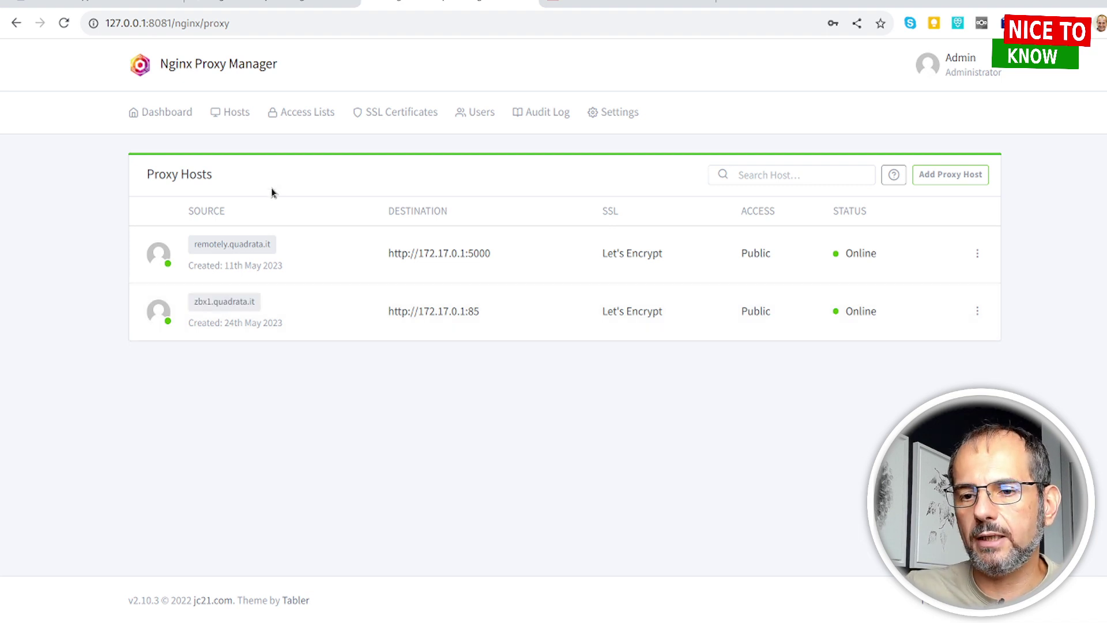
{"action": "left_click", "coordinate": [558, 112]}
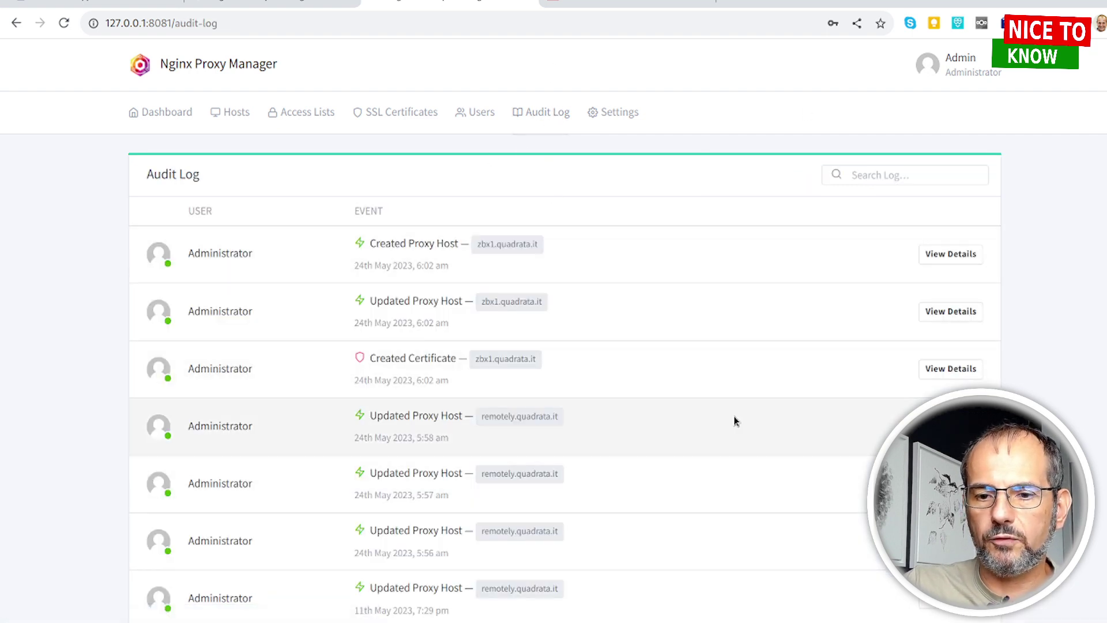
{"action": "scroll", "coordinate": [679, 309], "scroll_direction": "down", "scroll_amount": 1}
{"action": "scroll", "coordinate": [684, 306], "scroll_direction": "down", "scroll_amount": 3}
{"action": "scroll", "coordinate": [677, 318], "scroll_direction": "up", "scroll_amount": 3}
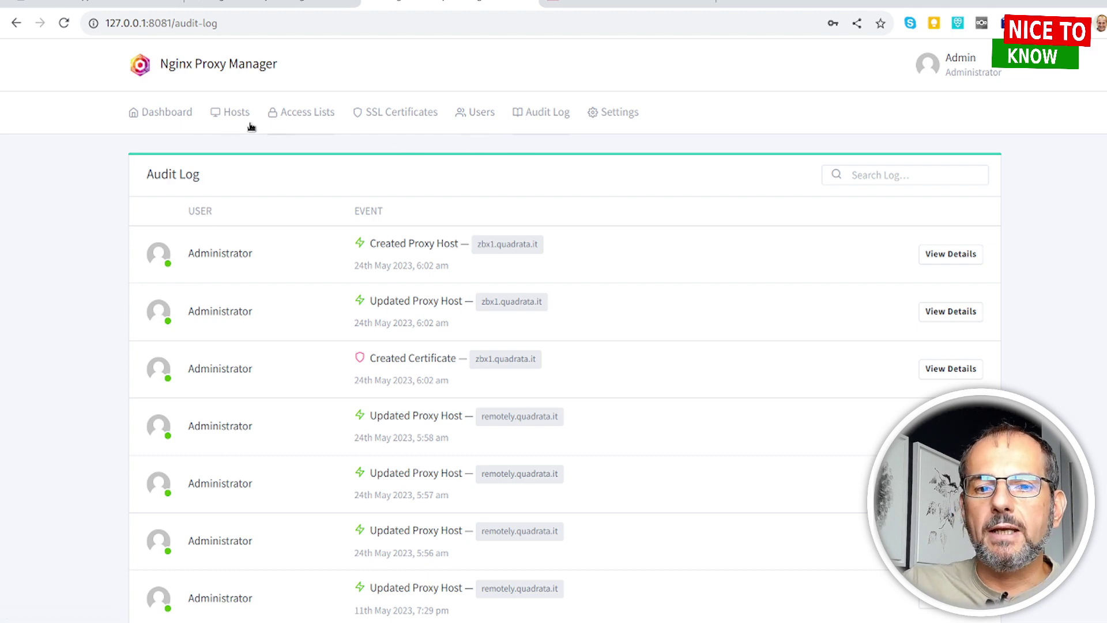
Step: Open the zbx1.quadrata.it proxy host for editing, examine its custom Nginx configuration options, and cancel without saving
{"action": "left_click", "coordinate": [164, 121]}
{"action": "left_click", "coordinate": [329, 234]}
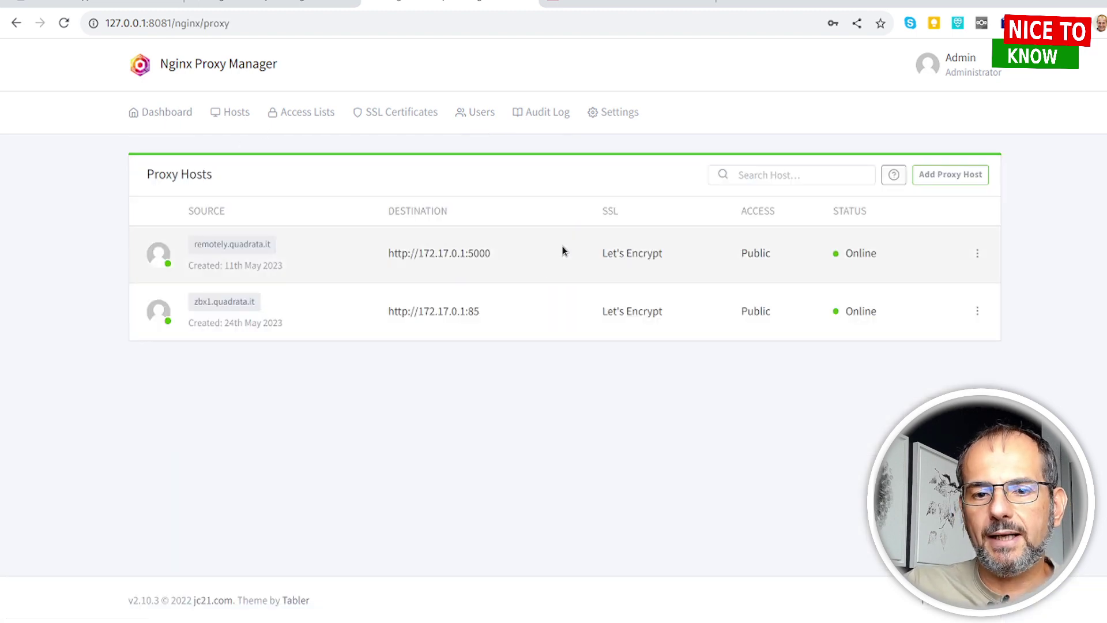
{"action": "left_click", "coordinate": [977, 311]}
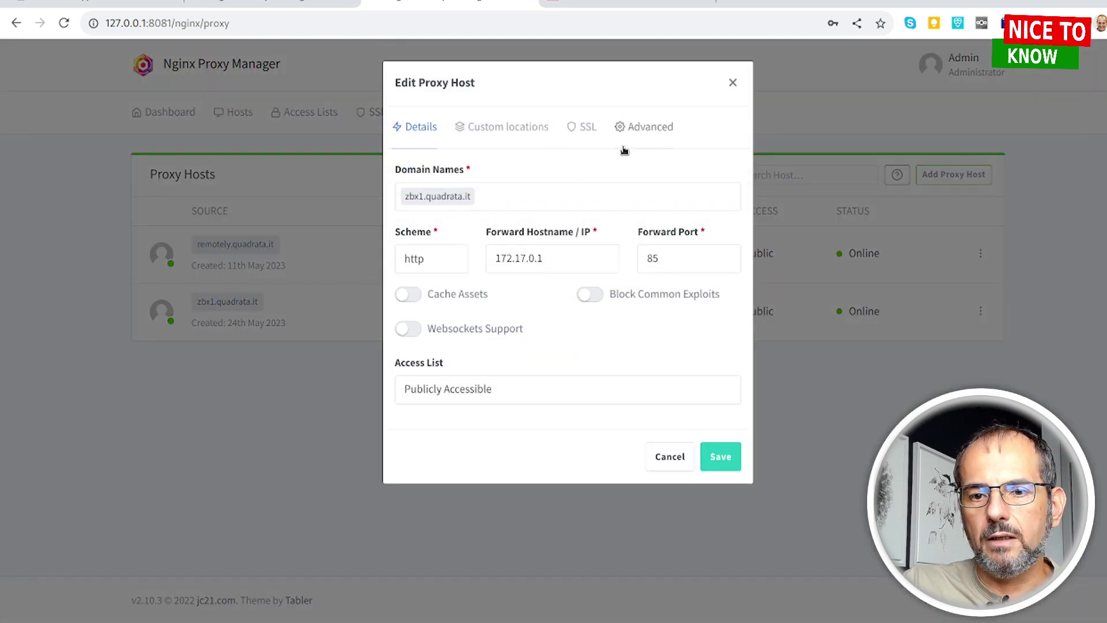
{"action": "left_click", "coordinate": [639, 129]}
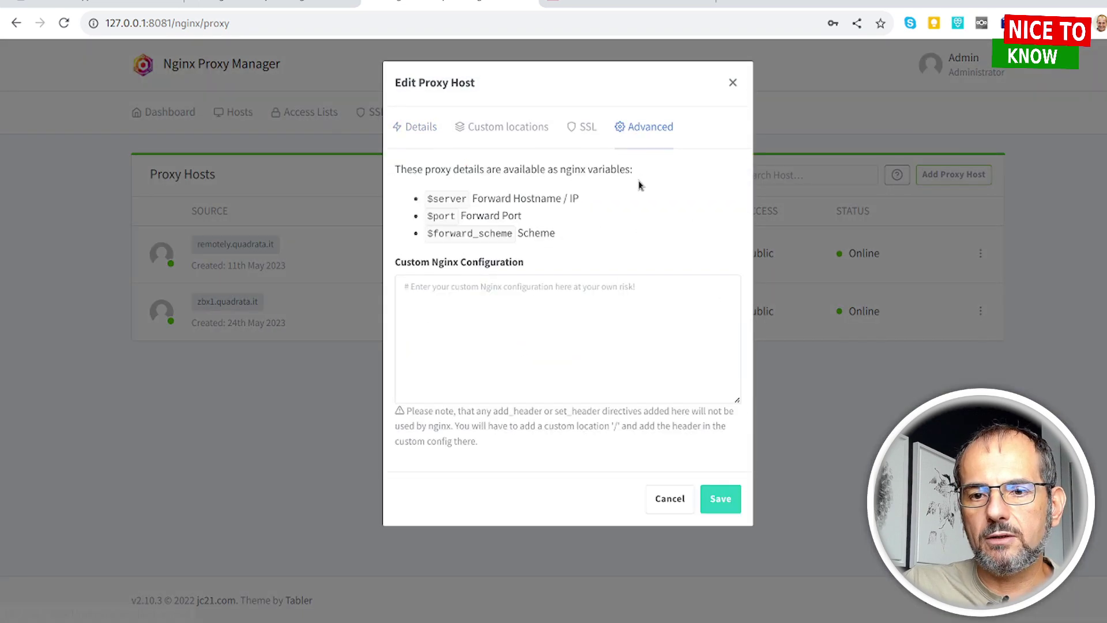
{"action": "left_click", "coordinate": [593, 315]}
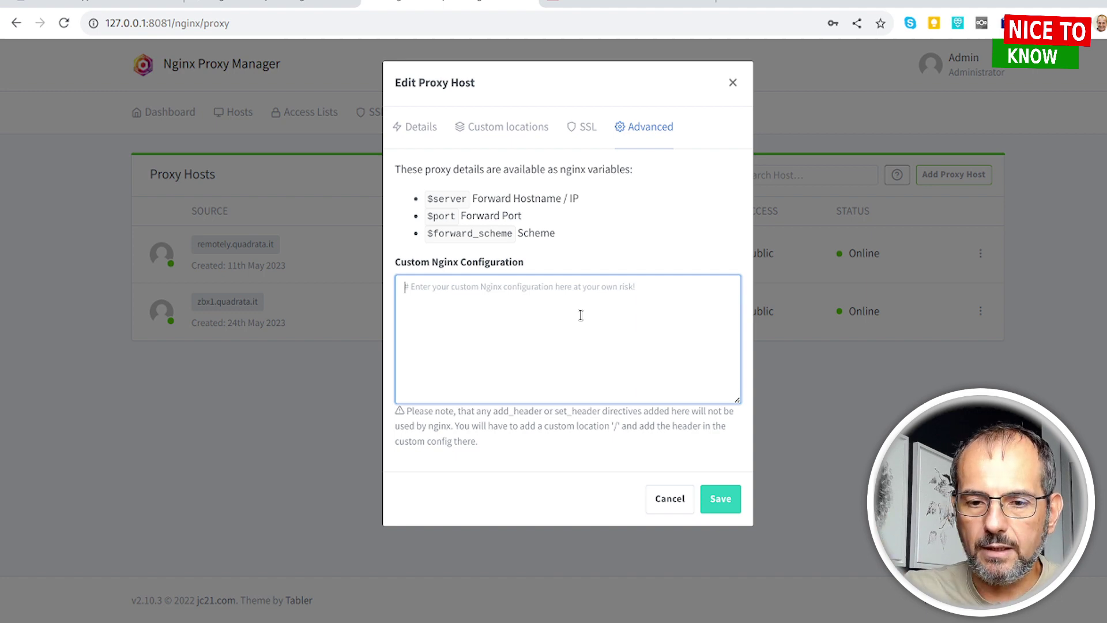
{"action": "left_click", "coordinate": [670, 498]}
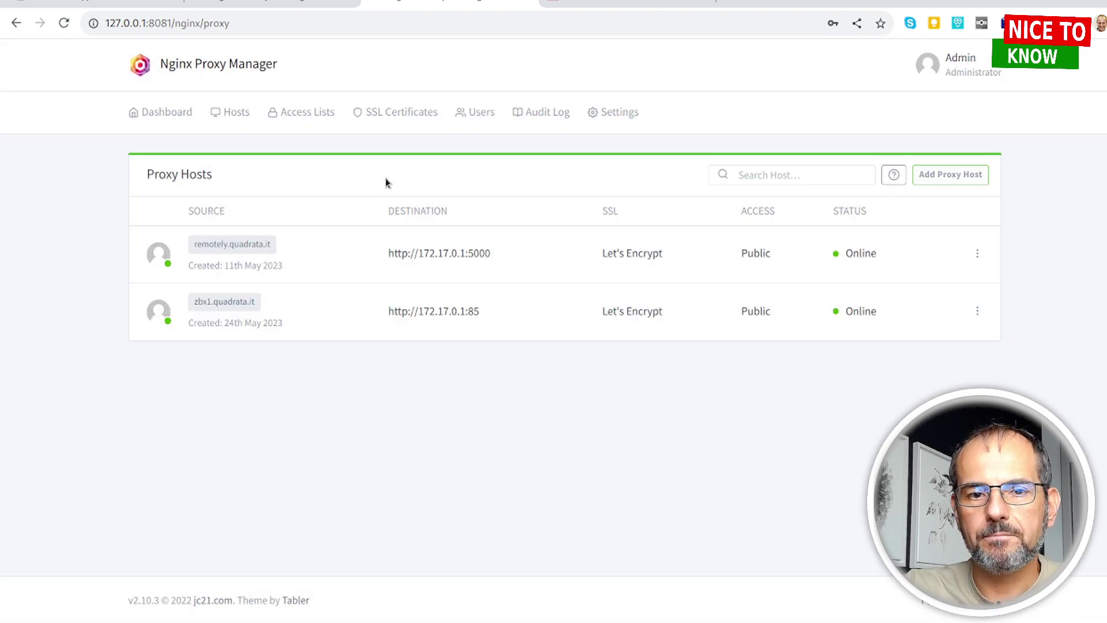